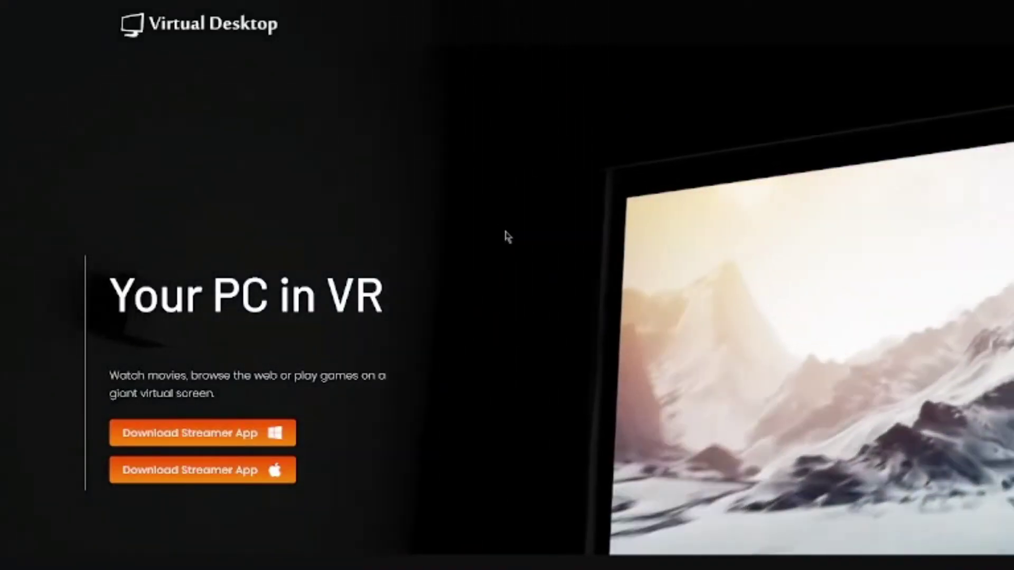
left_click_drag(161, 293, 281, 298)
left_click(282, 296)
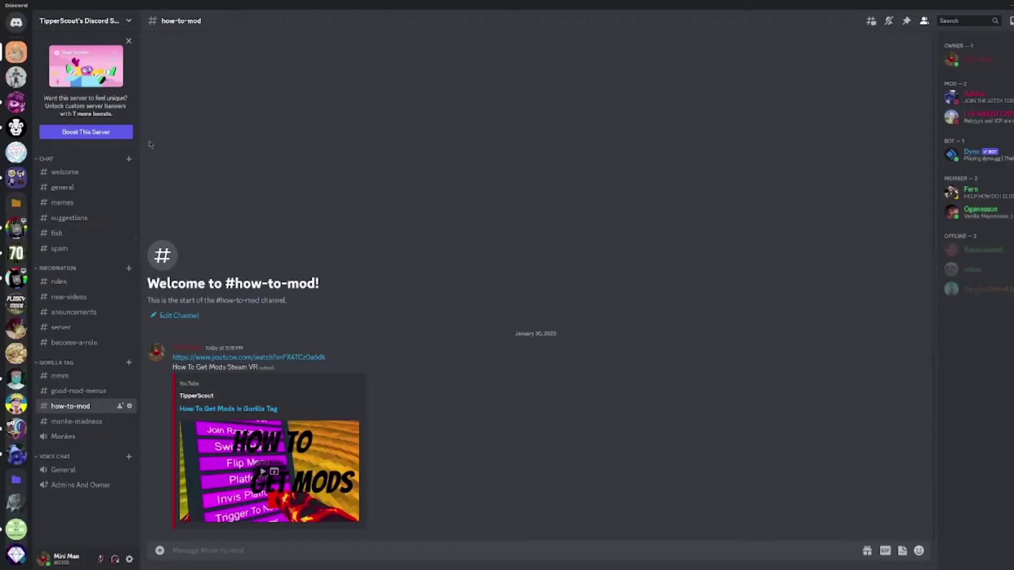
Step: Open the Discord server's mmm channel, download Managed.rar and open the downloaded archive
left_click(71, 173)
left_click(71, 189)
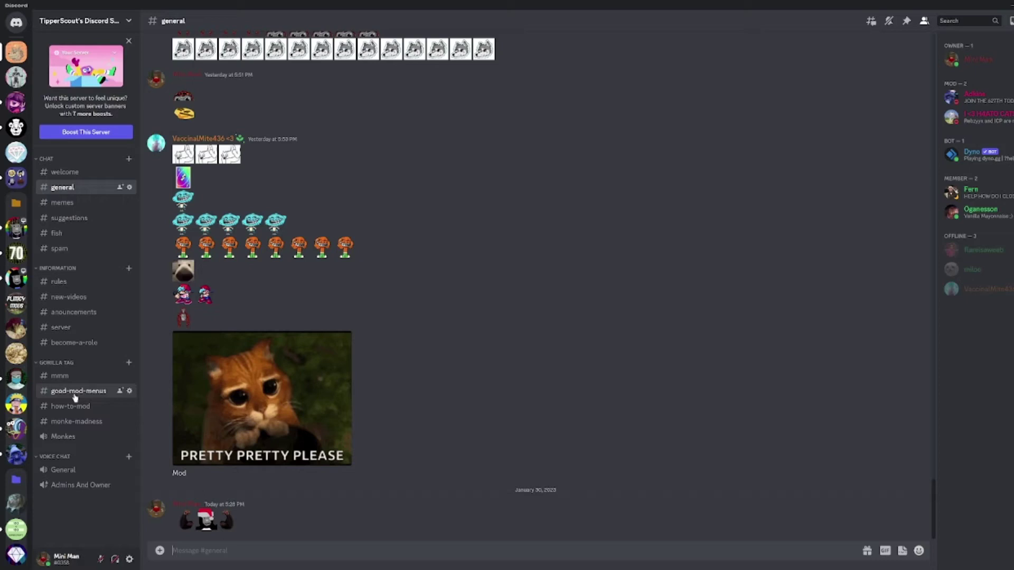
left_click(74, 376)
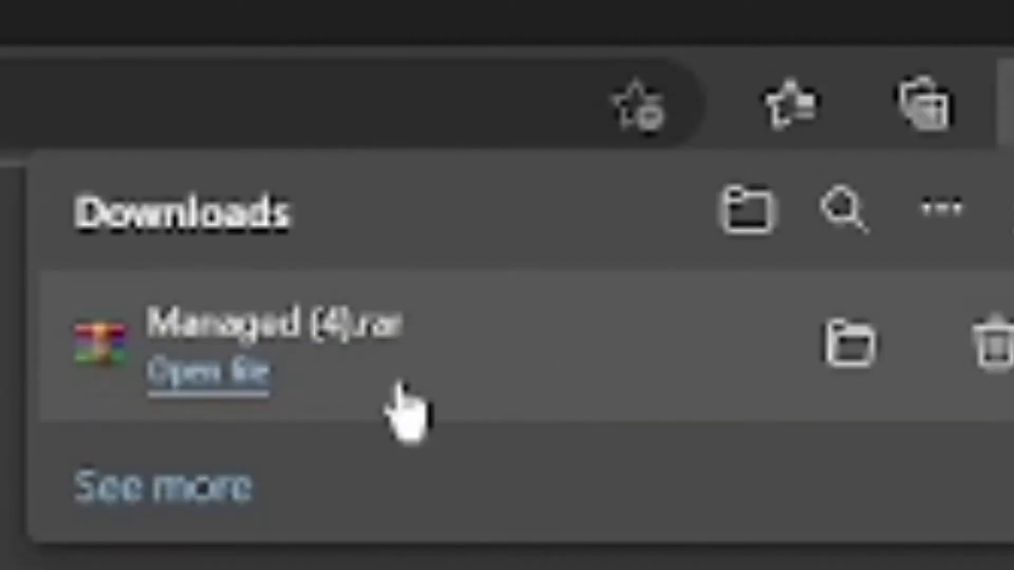
left_click(100, 343)
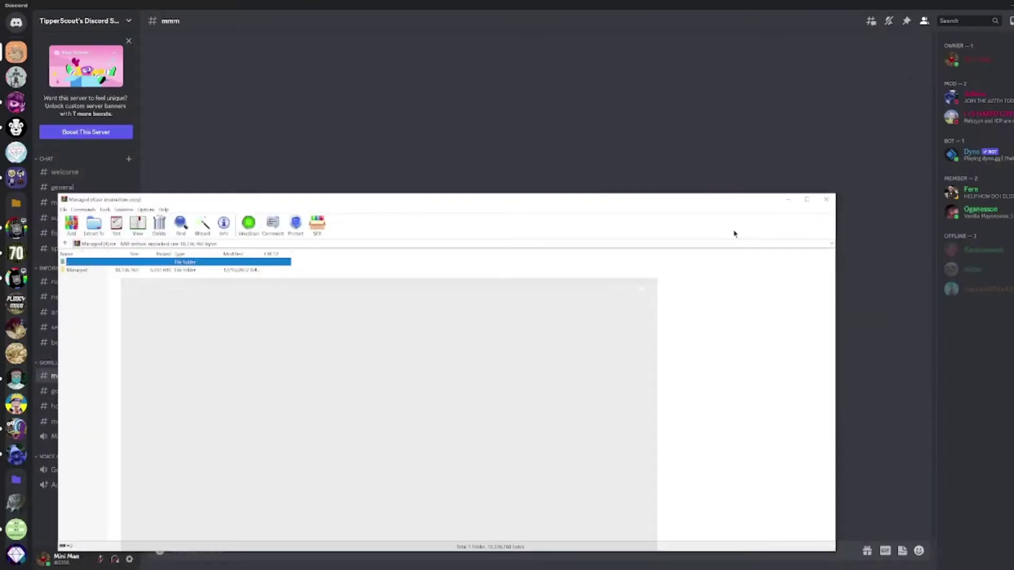
Step: Download MonkeModManager.exe from the mmm channel, launch it and maximize its window
left_click(769, 164)
left_click(202, 450)
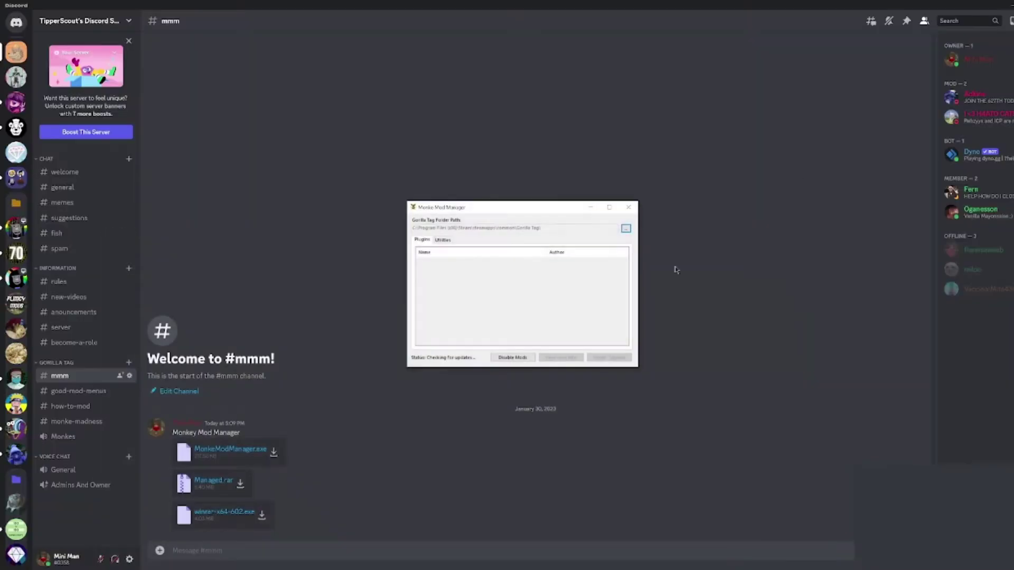
left_click(609, 208)
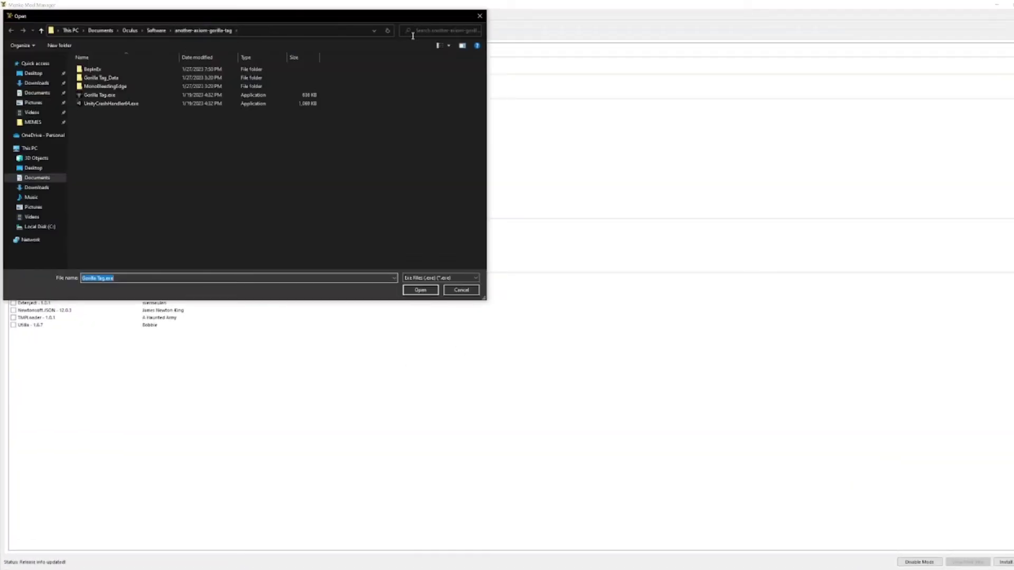
left_click_drag(226, 20, 509, 161)
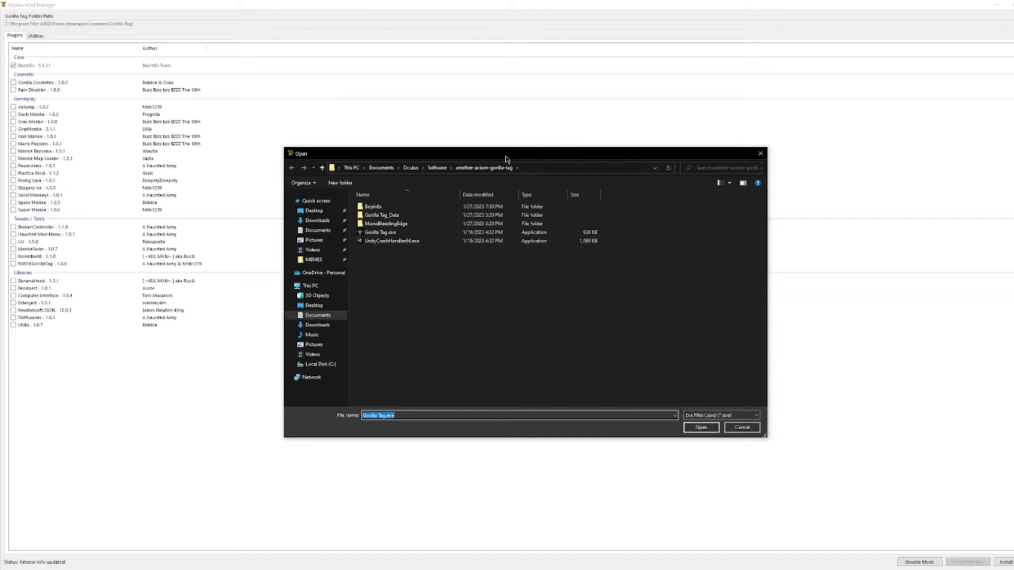
left_click(316, 201)
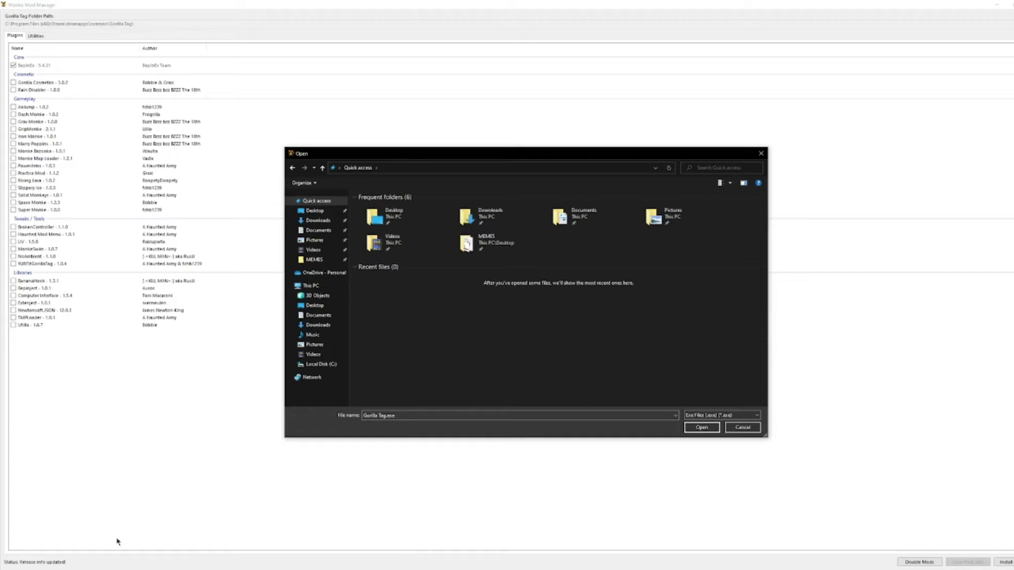
key("super")
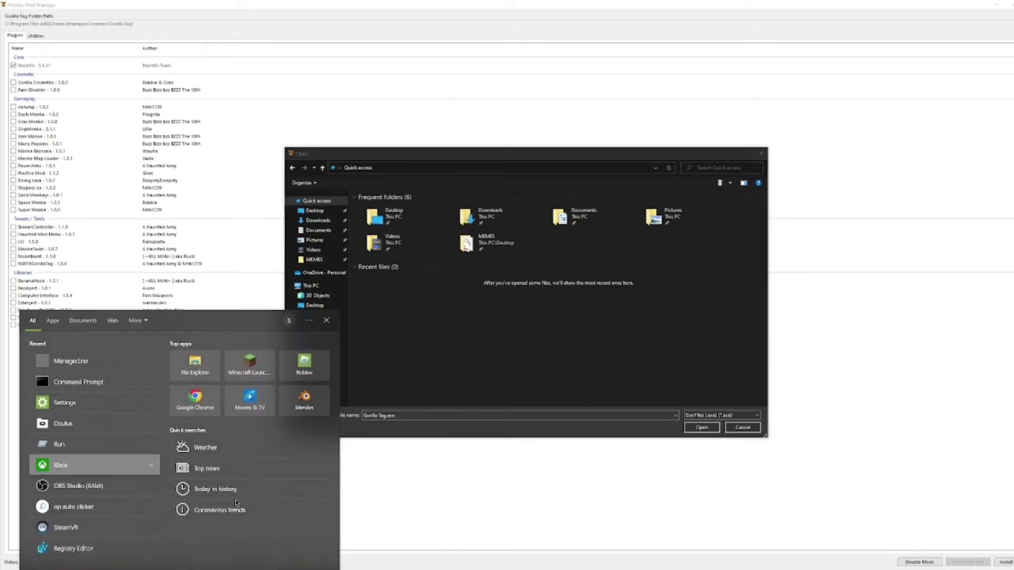
left_click(632, 424)
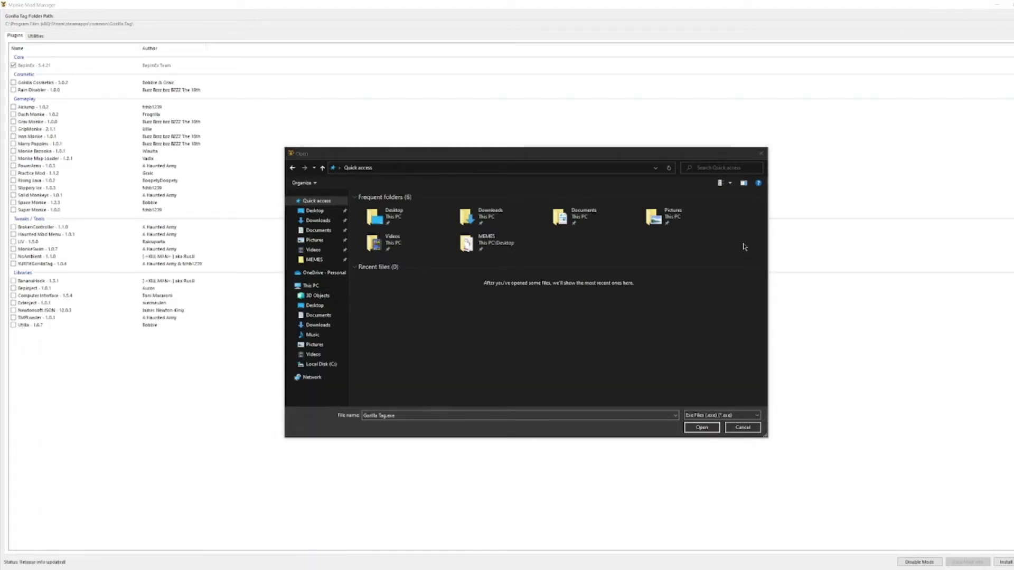
left_click(742, 431)
Step: Switch to the Oculus app and show the details of Gorilla Tag from the library to examine its install location
left_click(997, 4)
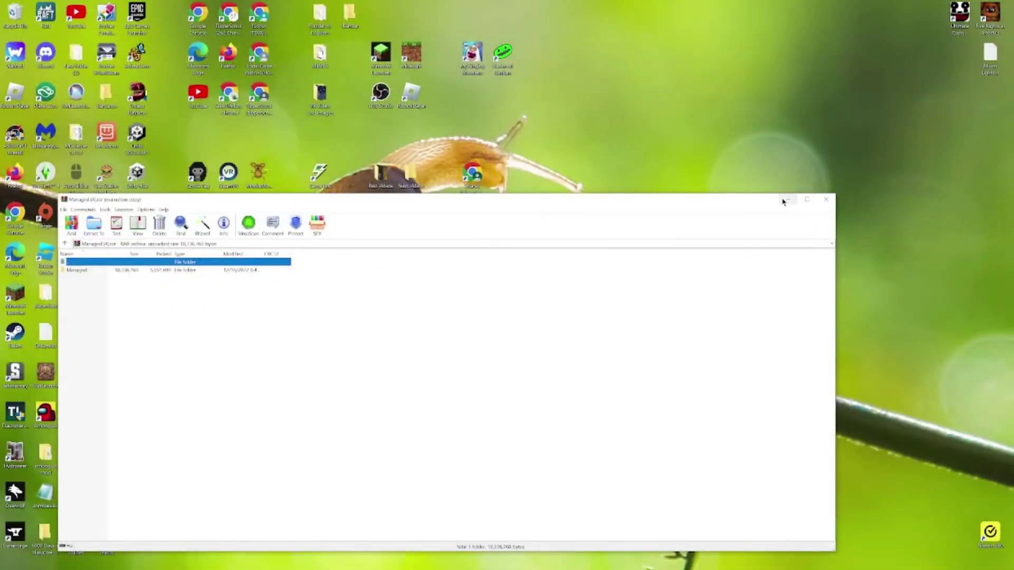
left_click(785, 200)
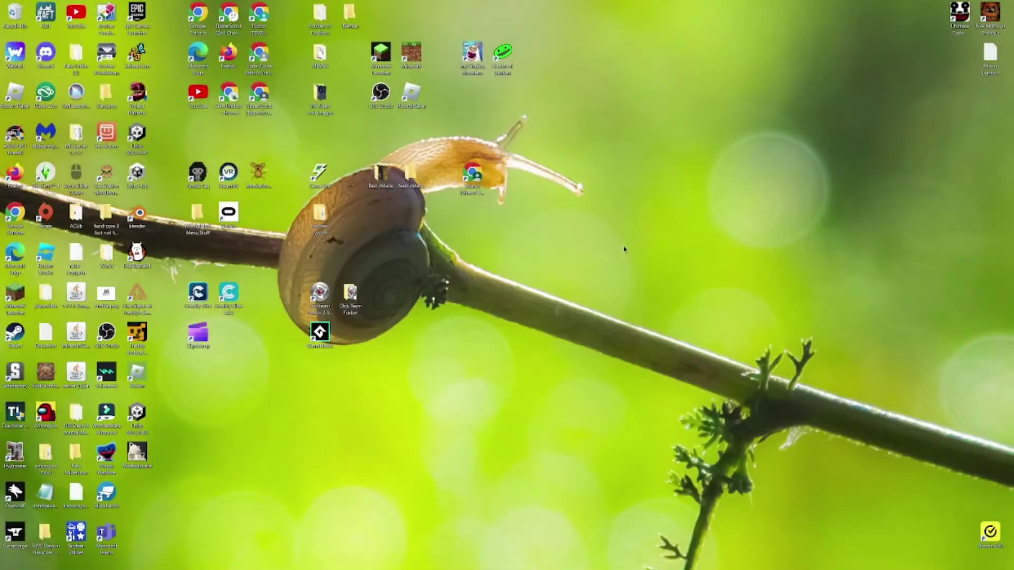
double_click(243, 217)
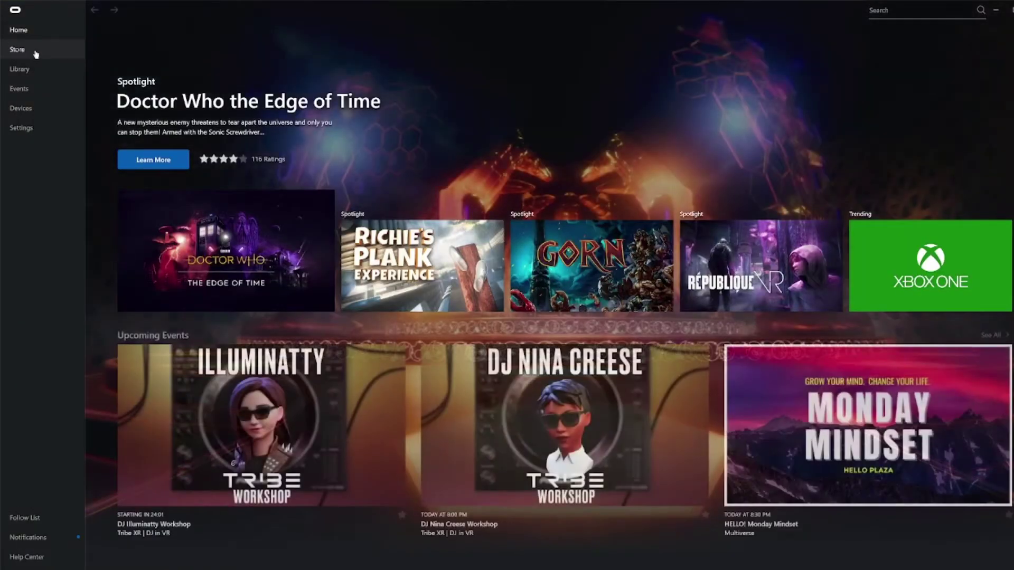
left_click(35, 50)
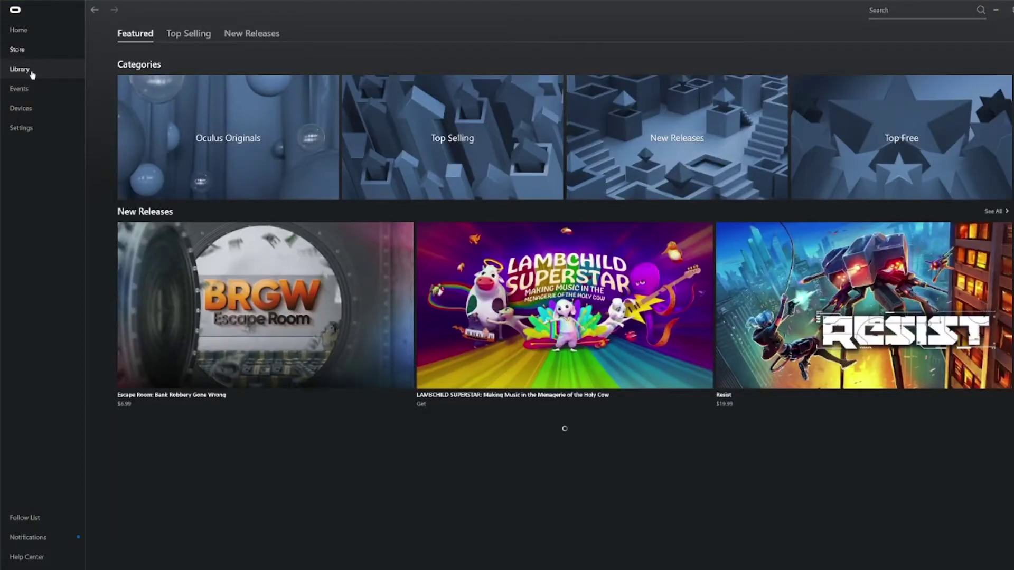
left_click(21, 70)
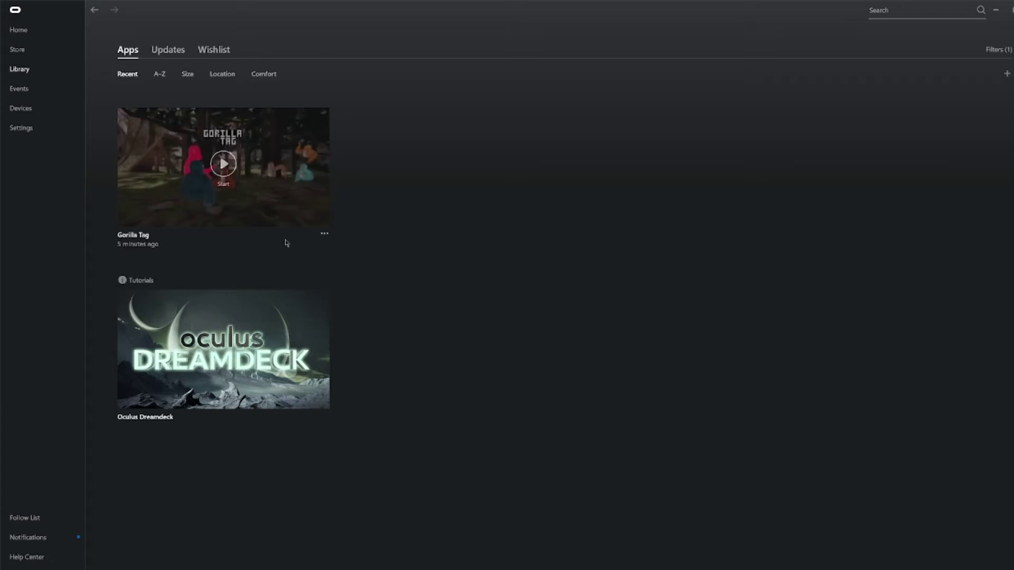
left_click(324, 233)
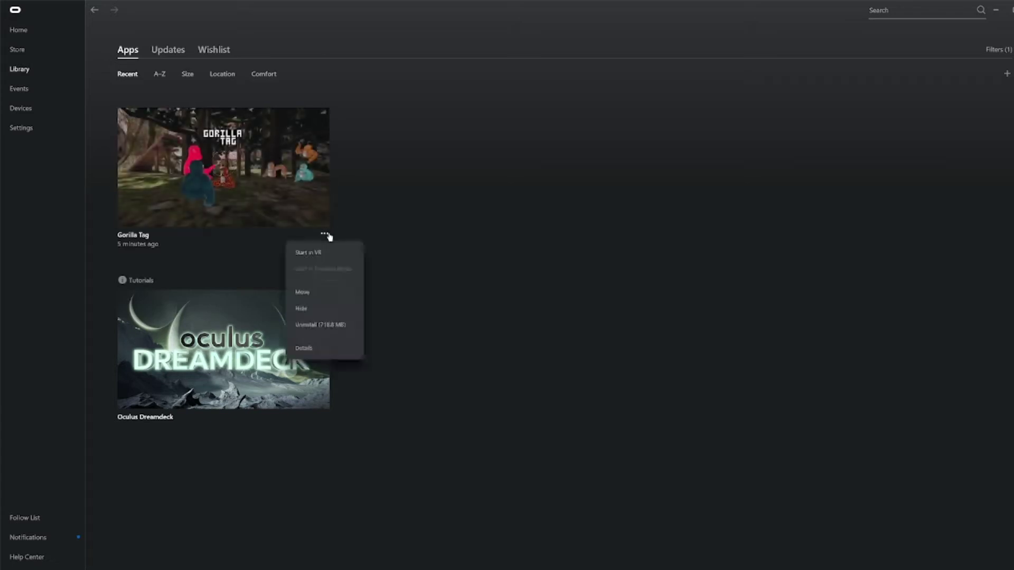
left_click(317, 347)
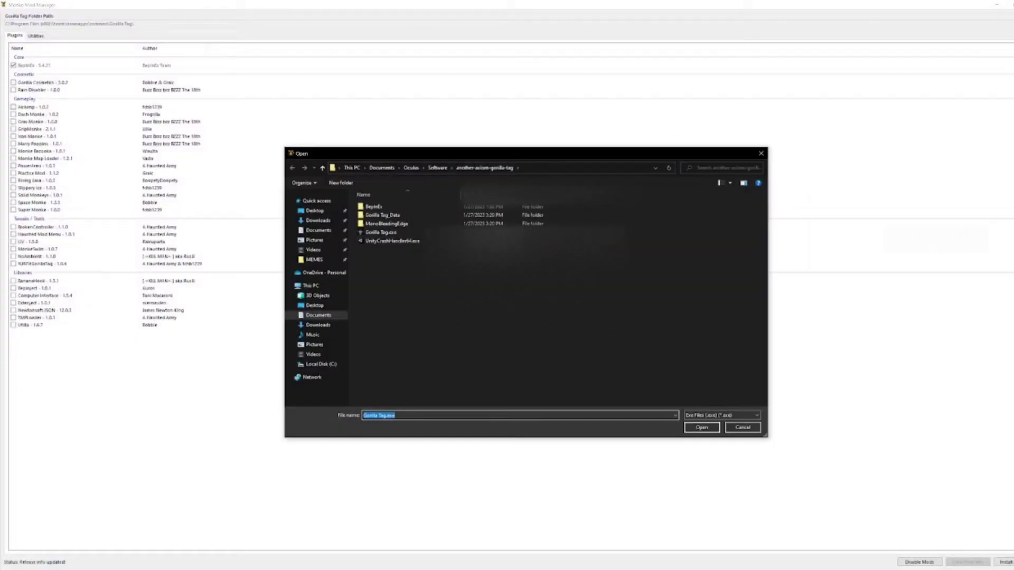
Step: Set Monke Mod Manager's game path by opening Gorilla Tag.exe in the another-axiom-gorilla-tag folder
left_click(536, 172)
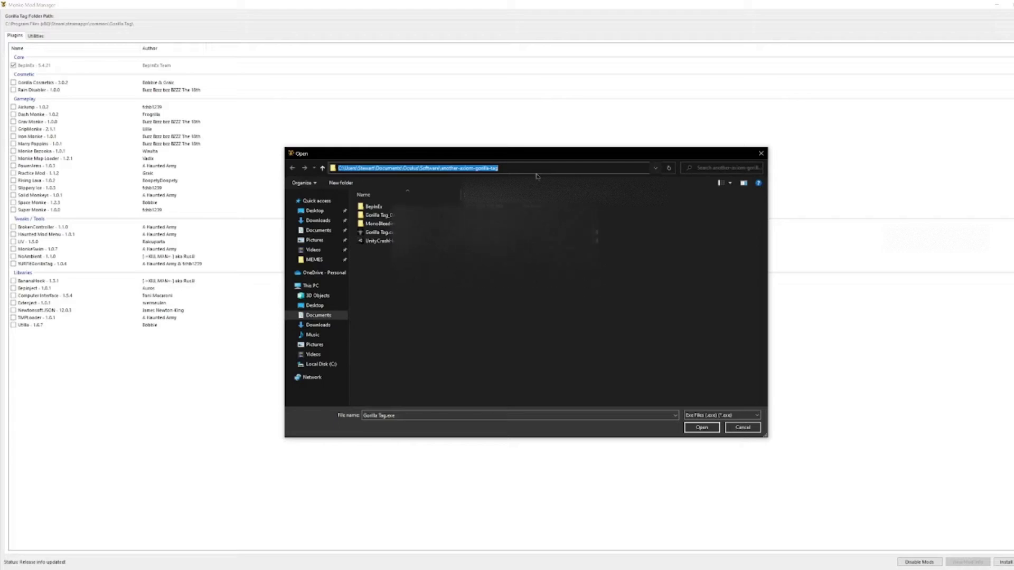
key("Return")
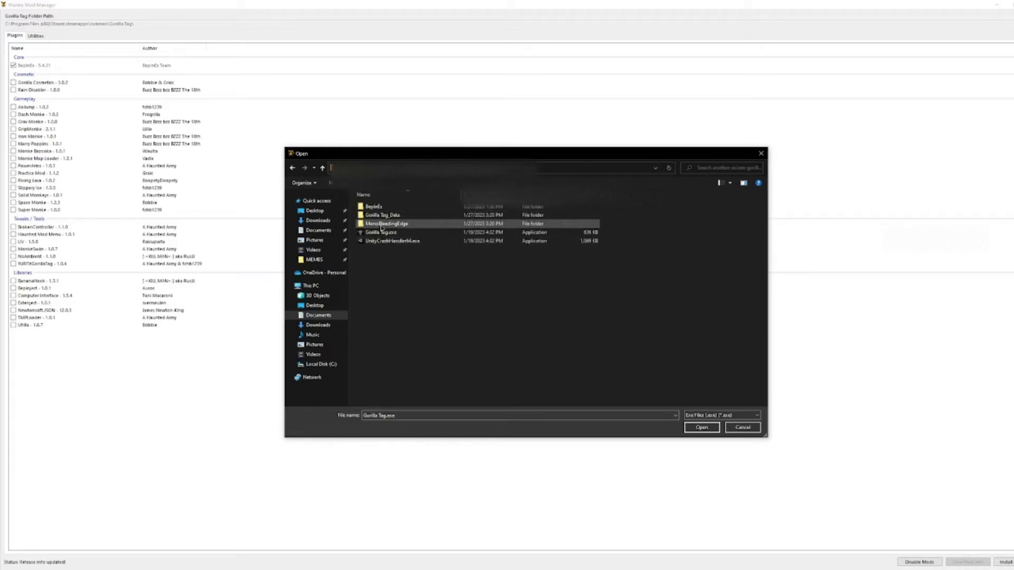
left_click(701, 428)
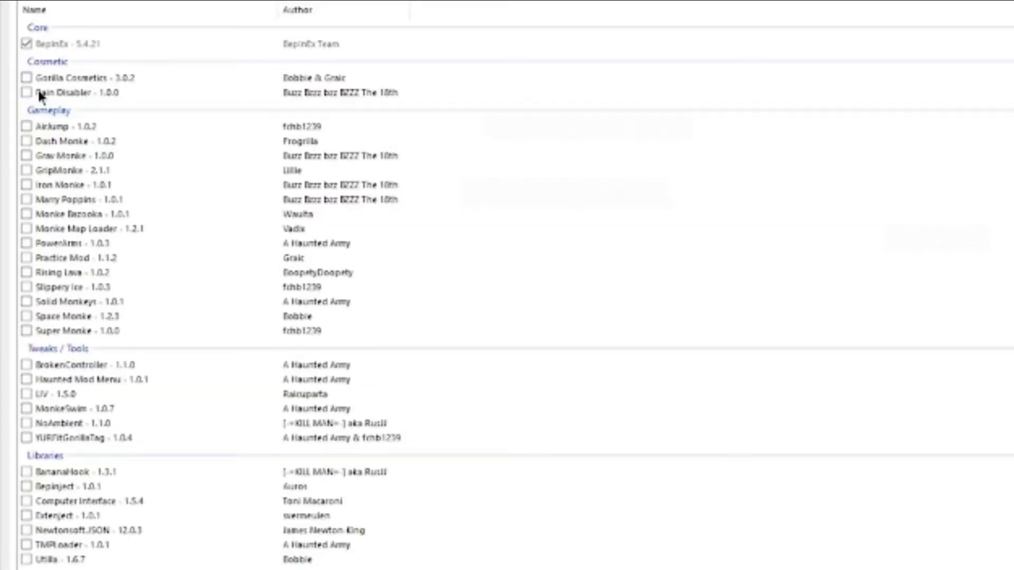
Step: Select Gorilla Cosmetics, Haunted Mod Menu, Bepinject and Computer Interface and install them
left_click(27, 77)
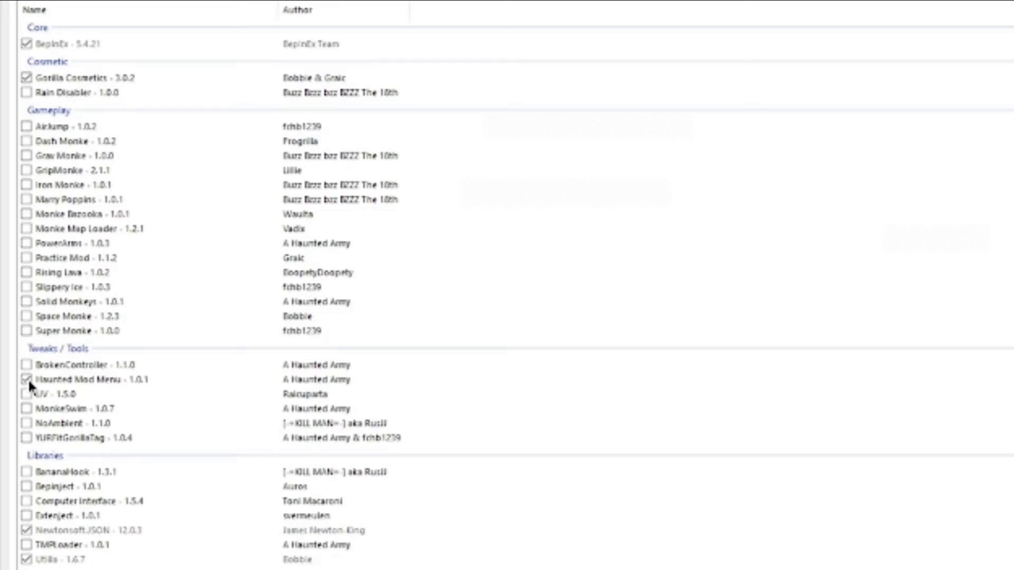
left_click(27, 486)
left_click(26, 501)
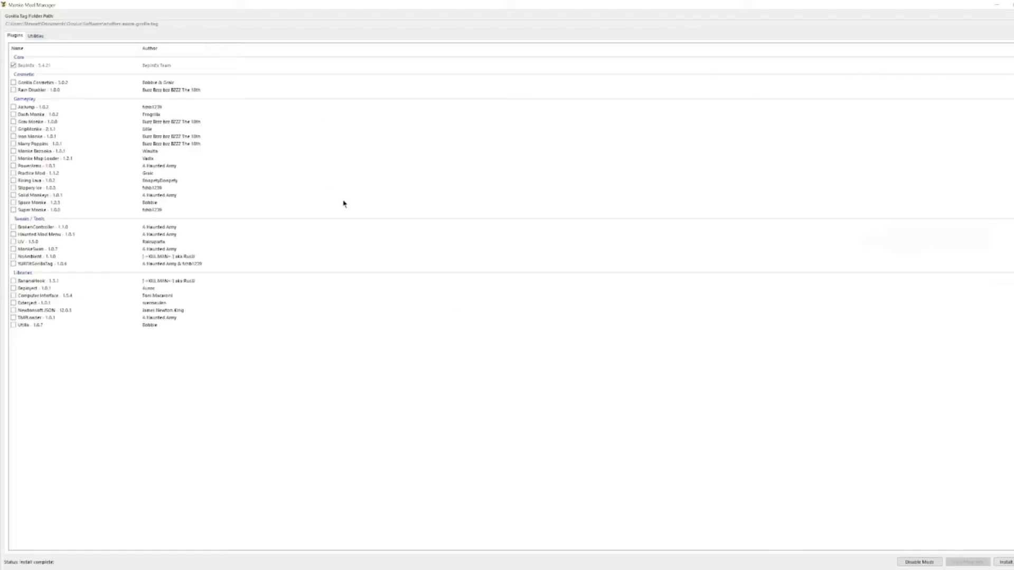
Step: Minimize the mod manager and Oculus windows, switch to Discord and open the good-mod-menus channel
left_click(996, 5)
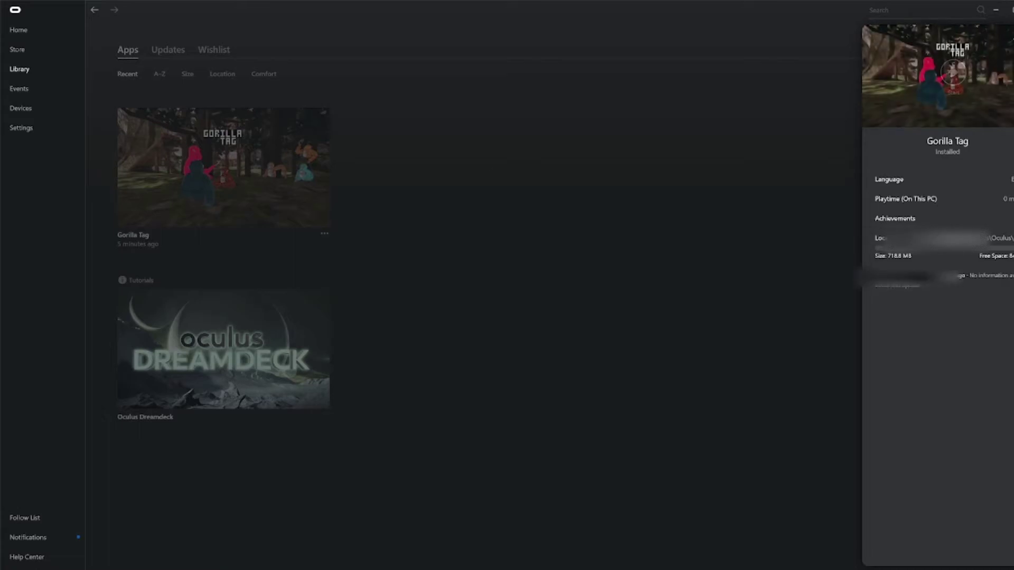
left_click(995, 10)
left_click(996, 5)
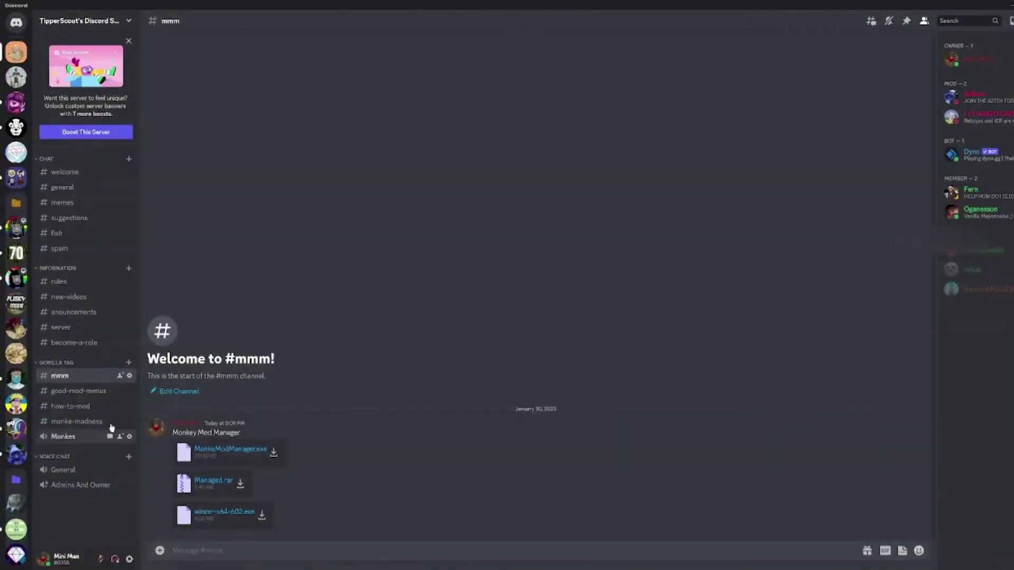
left_click(63, 392)
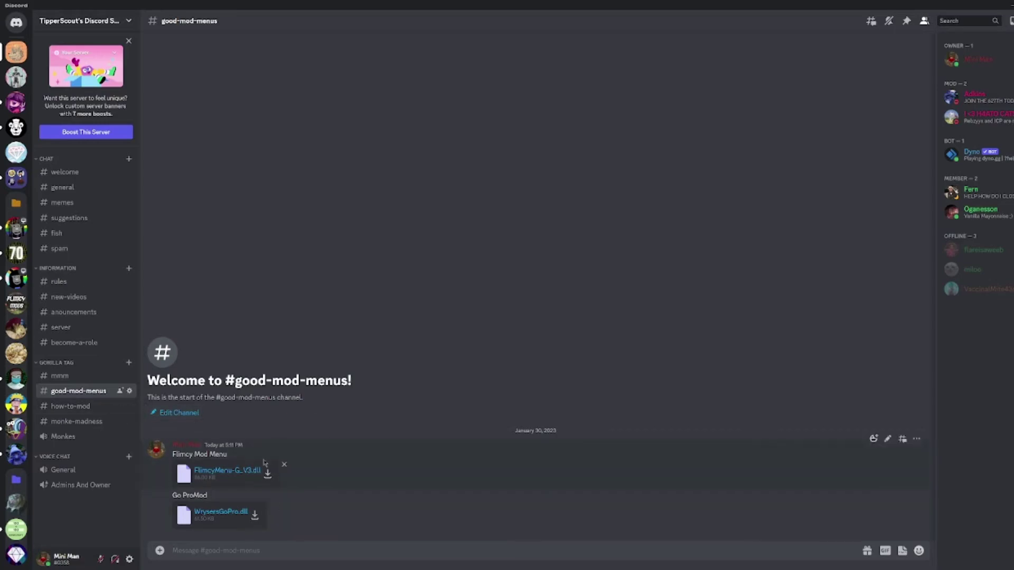
Step: Download the Flimcy Mod Menu DLL, keep the blocked file and close the browser window
left_click(224, 472)
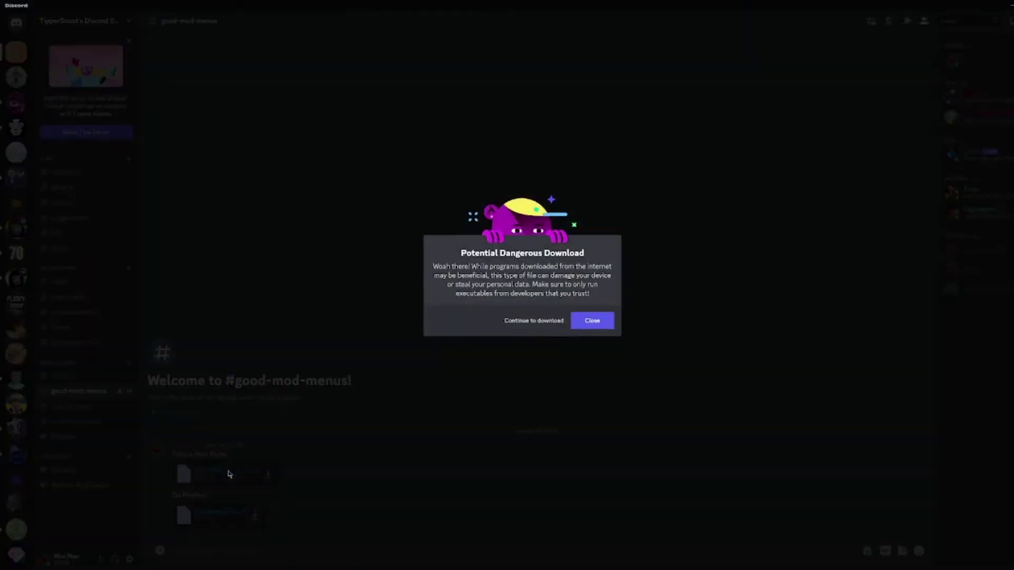
left_click(530, 320)
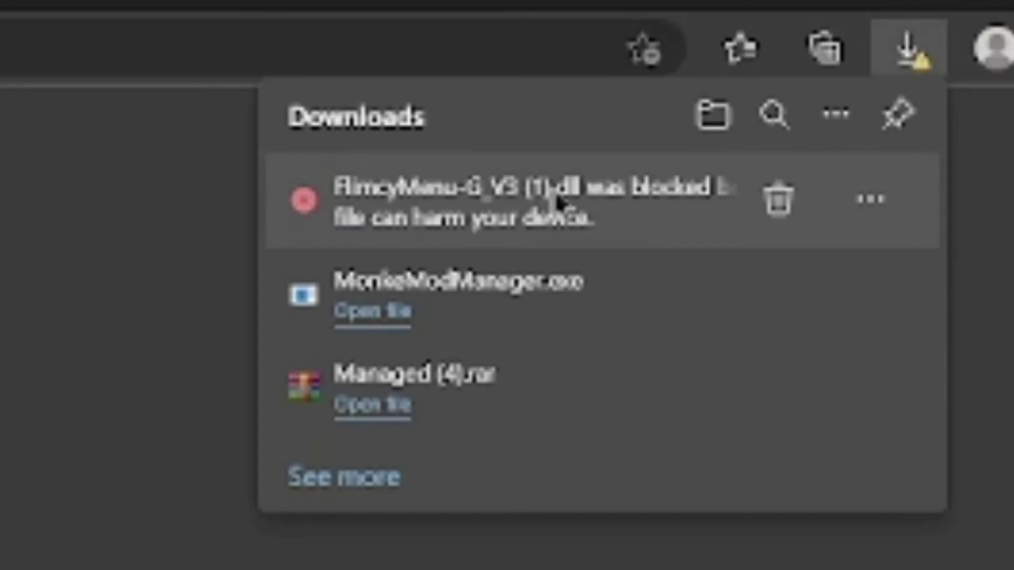
left_click(861, 203)
left_click(655, 325)
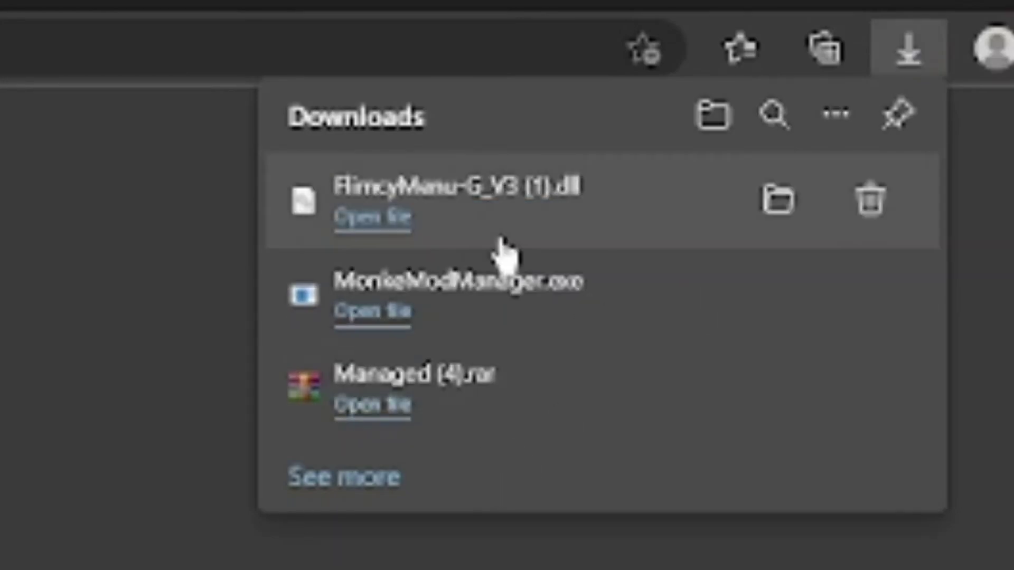
left_click_drag(385, 11, 0, 491)
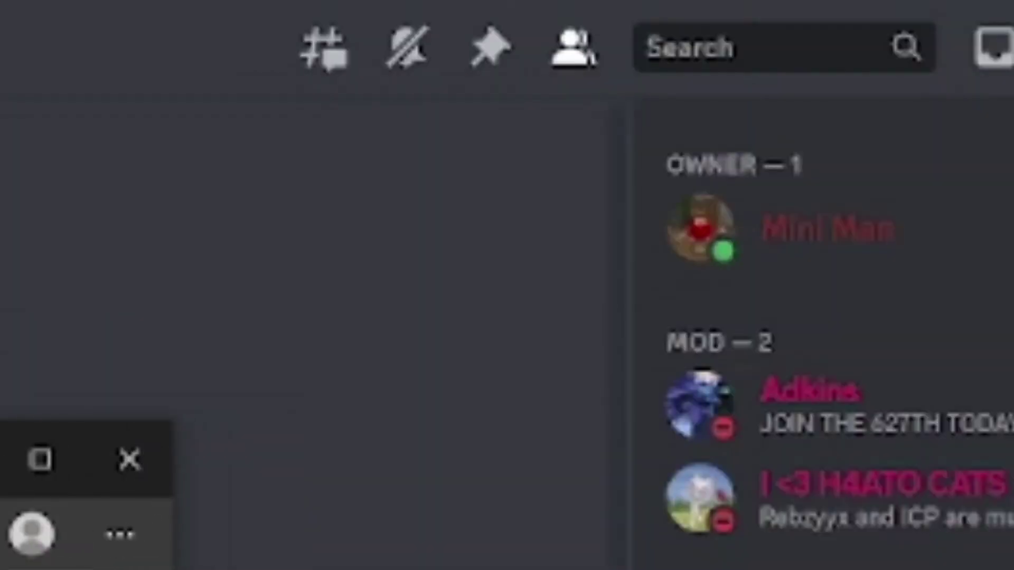
left_click(160, 447)
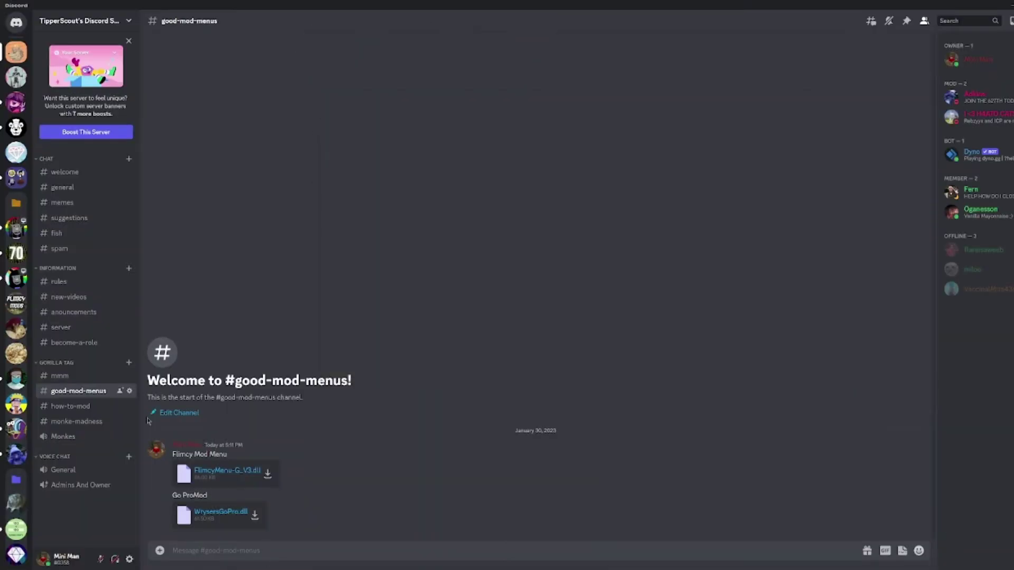
Step: Download WrysersGoPro.dll from the good-mod-menus channel and keep it anyway despite the SmartScreen warning
left_click(222, 516)
left_click(528, 320)
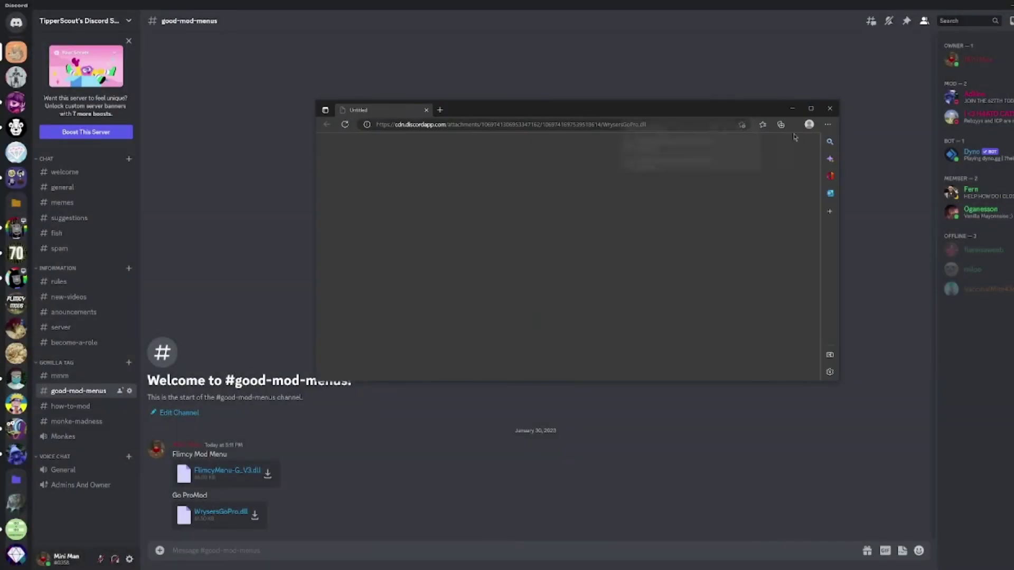
left_click(782, 155)
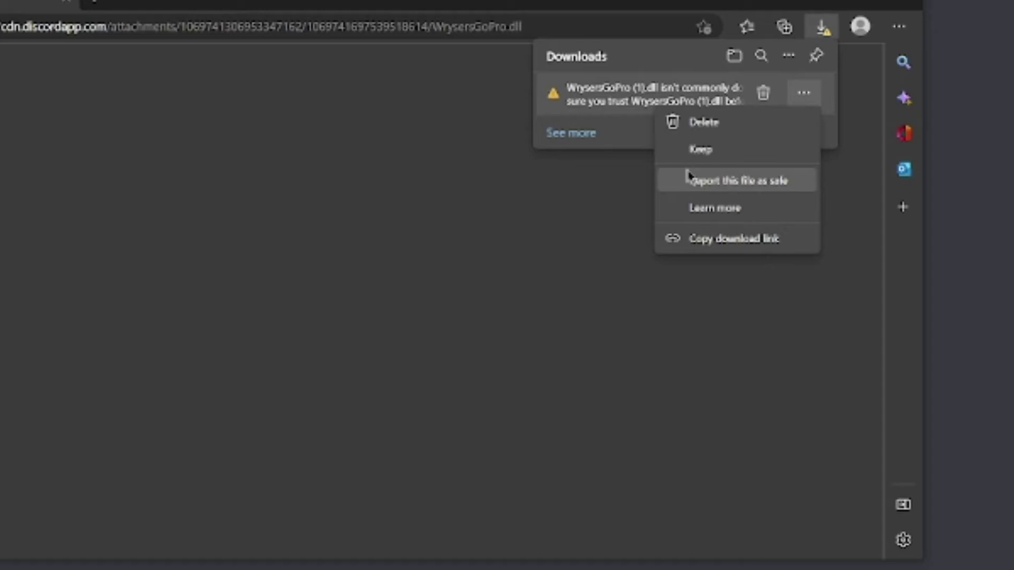
left_click(730, 184)
left_click(669, 301)
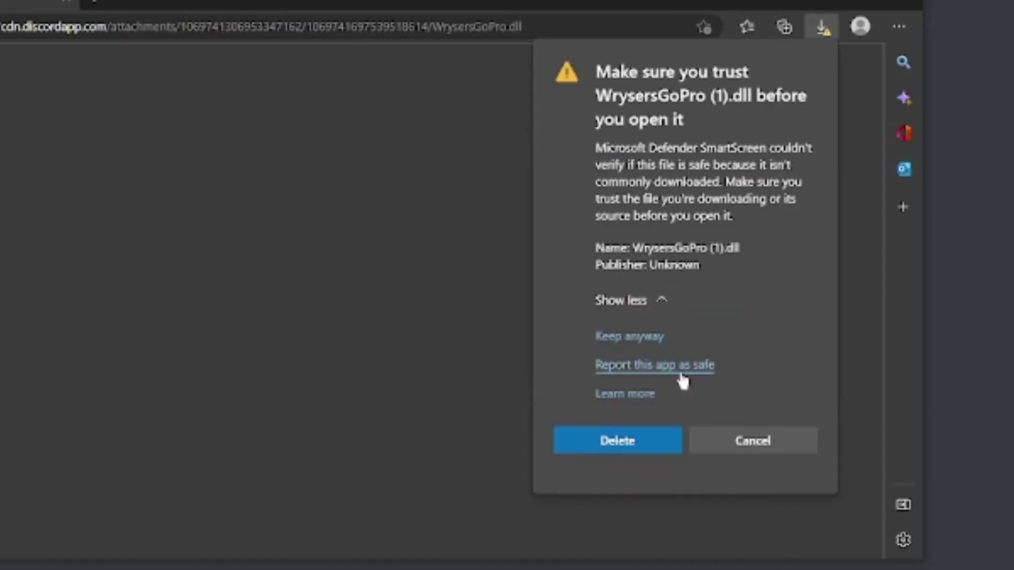
left_click(630, 337)
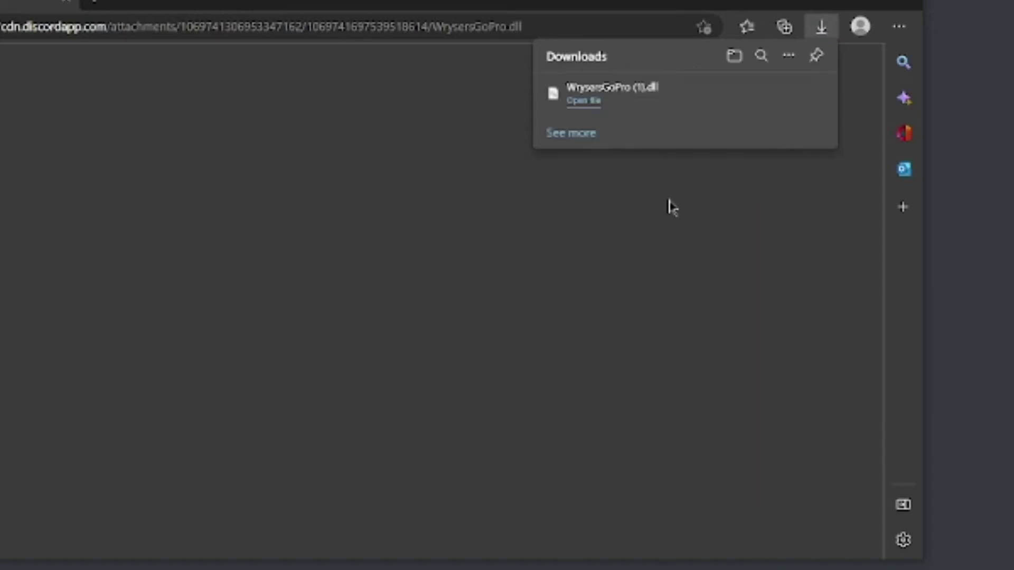
left_click(605, 95)
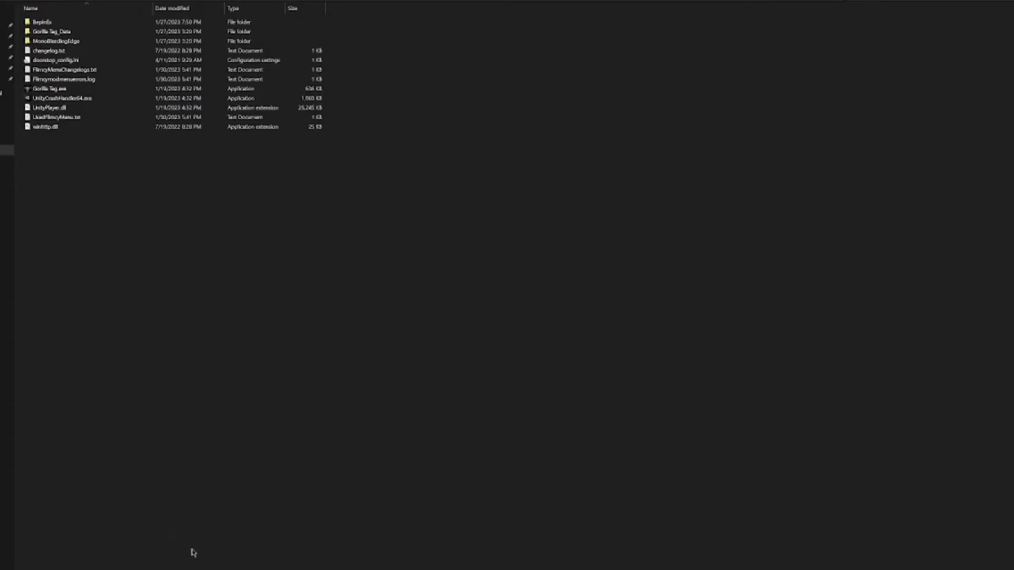
Step: Open the Managed (4).rar archive from the Downloads folder and enter the Managed folder inside it
right_click(185, 569)
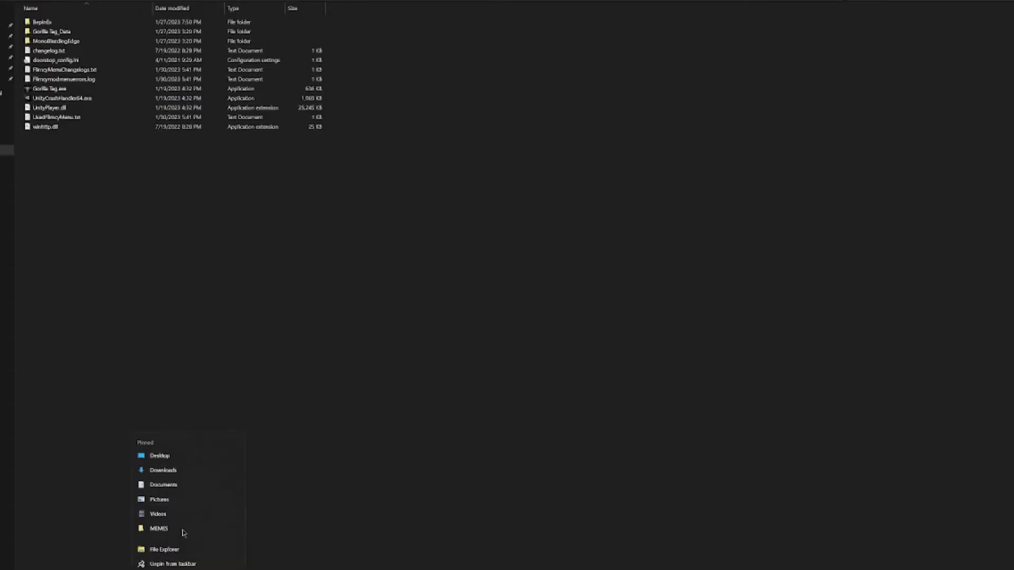
left_click(232, 469)
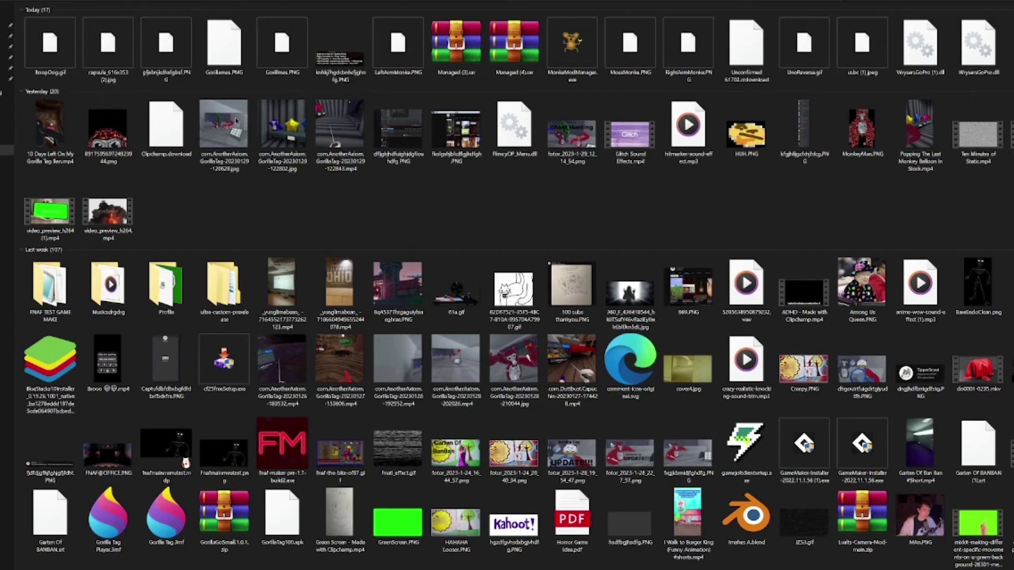
double_click(511, 53)
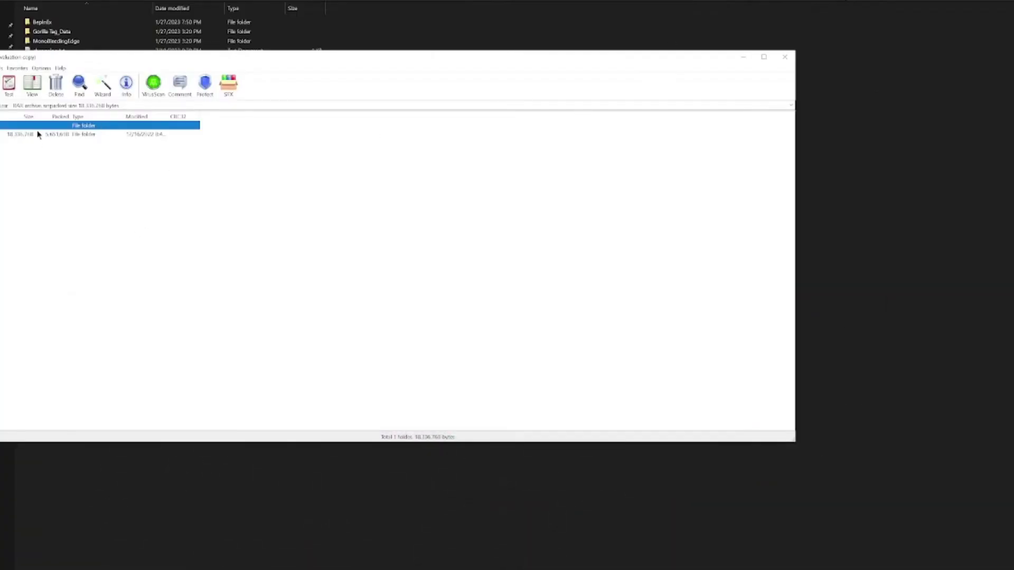
double_click(37, 135)
Step: Return to the game folder and open the Managed folder inside Gorilla Tag_Data
left_click(265, 42)
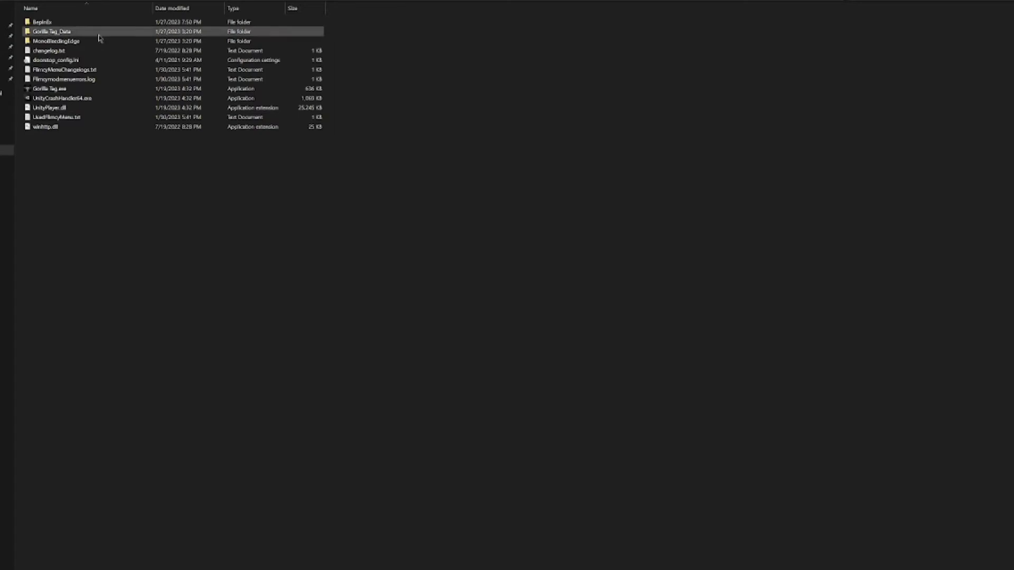
double_click(52, 34)
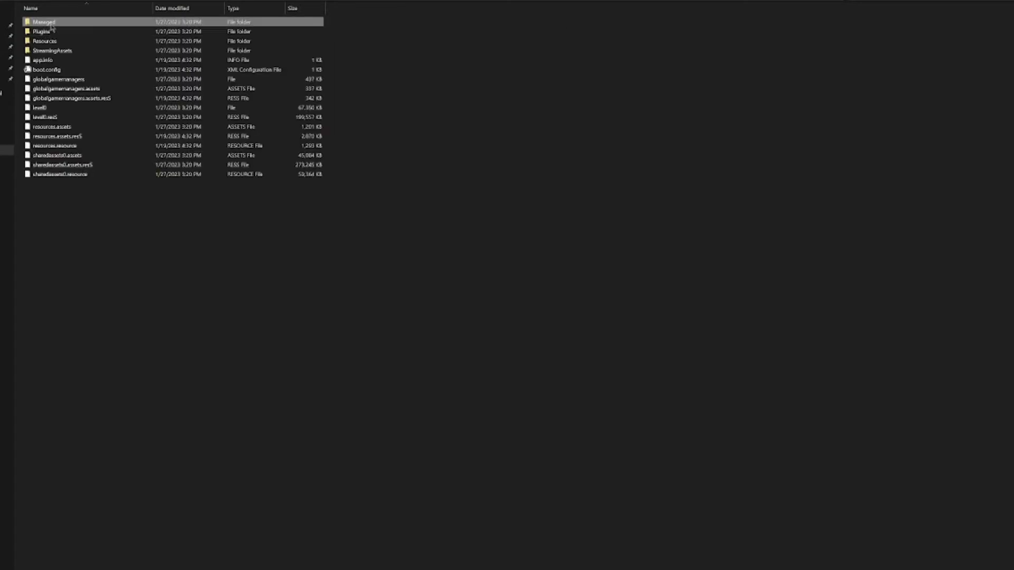
double_click(51, 23)
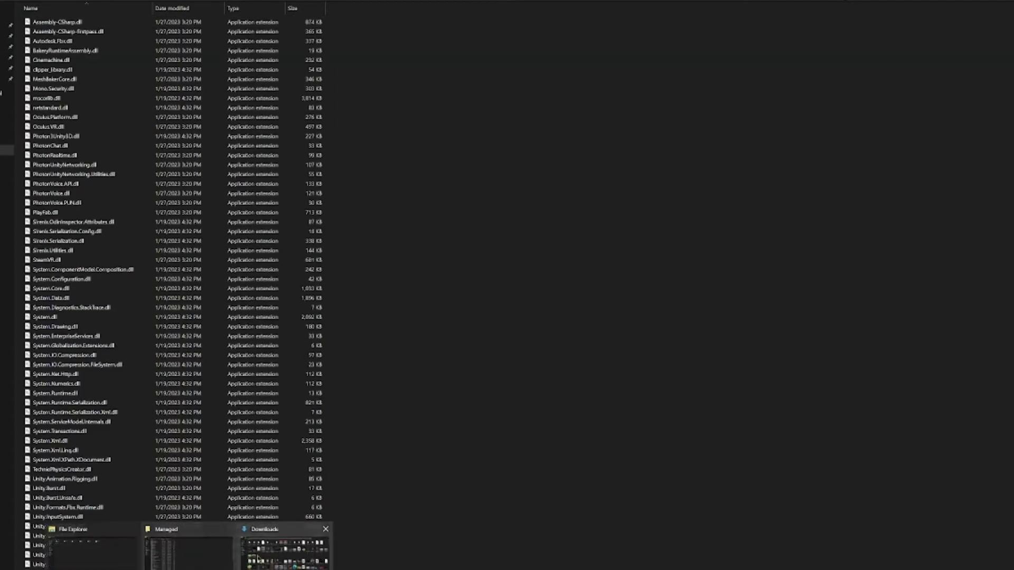
Step: Transfer all files from the archive's Managed folder into the game's Managed folder, replacing the existing files with the same names
left_click(259, 559)
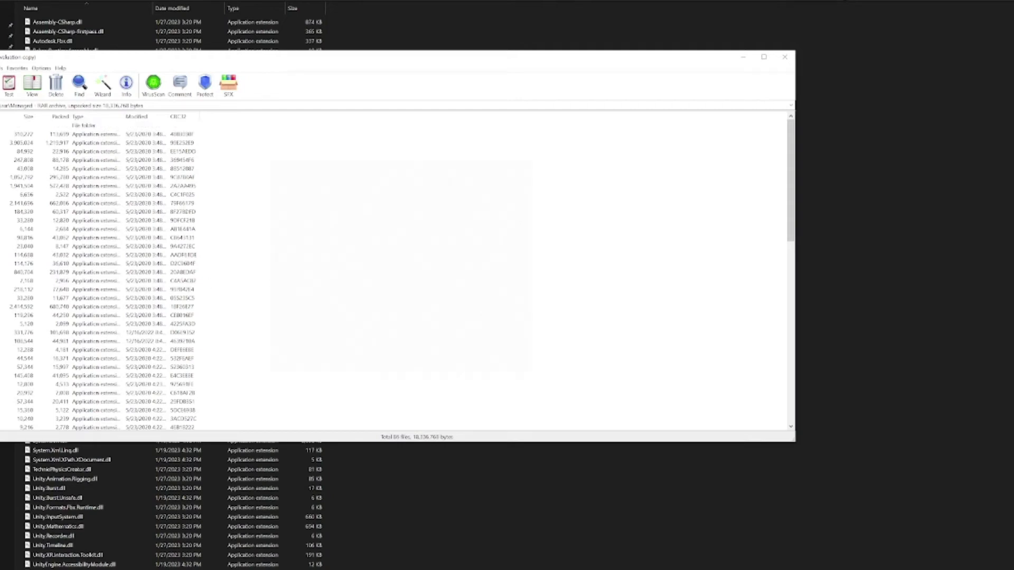
key("ctrl+a")
key("alt+Tab")
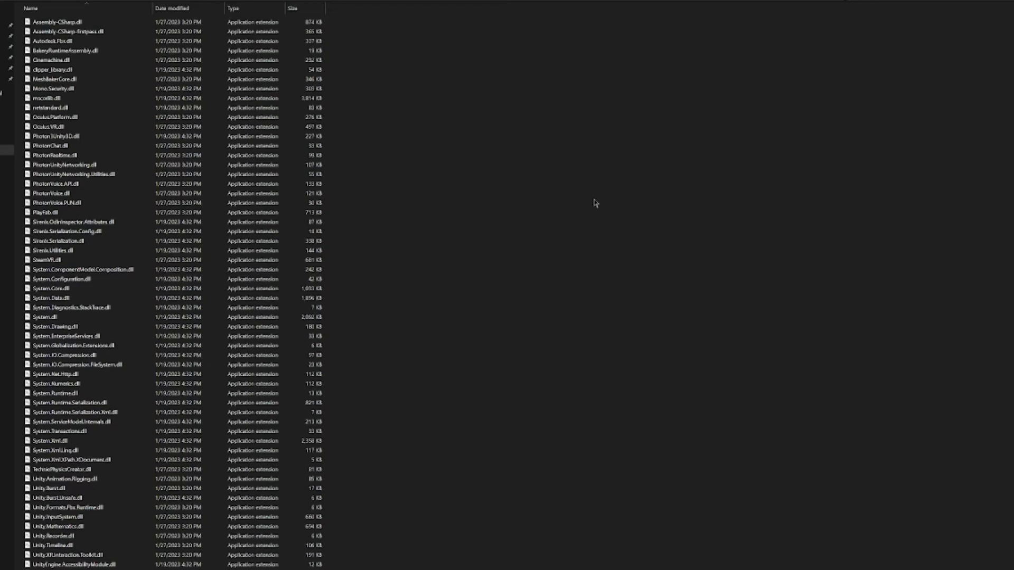
left_click_drag(594, 202, 465, 185)
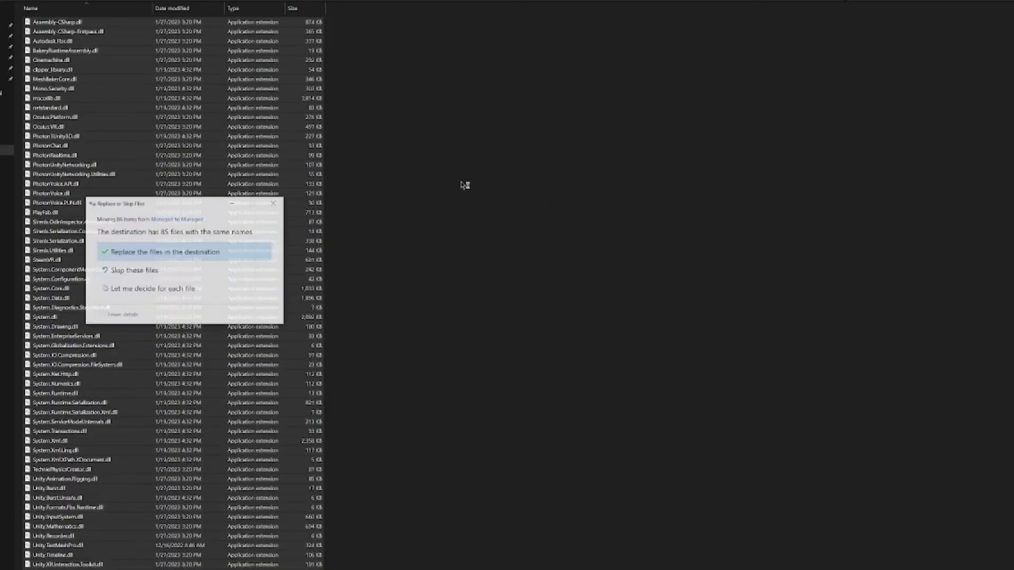
left_click(162, 251)
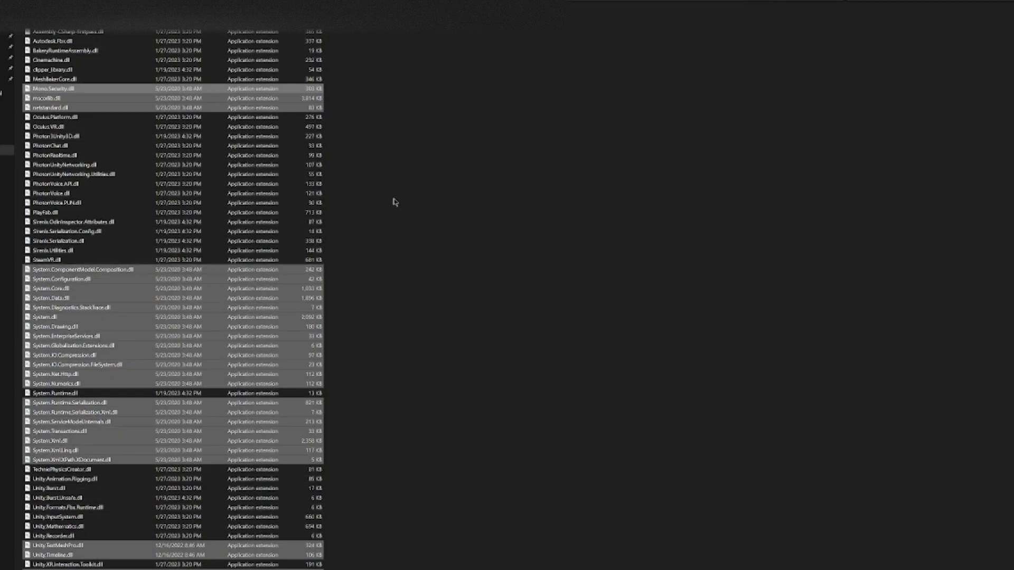
key("alt+Up")
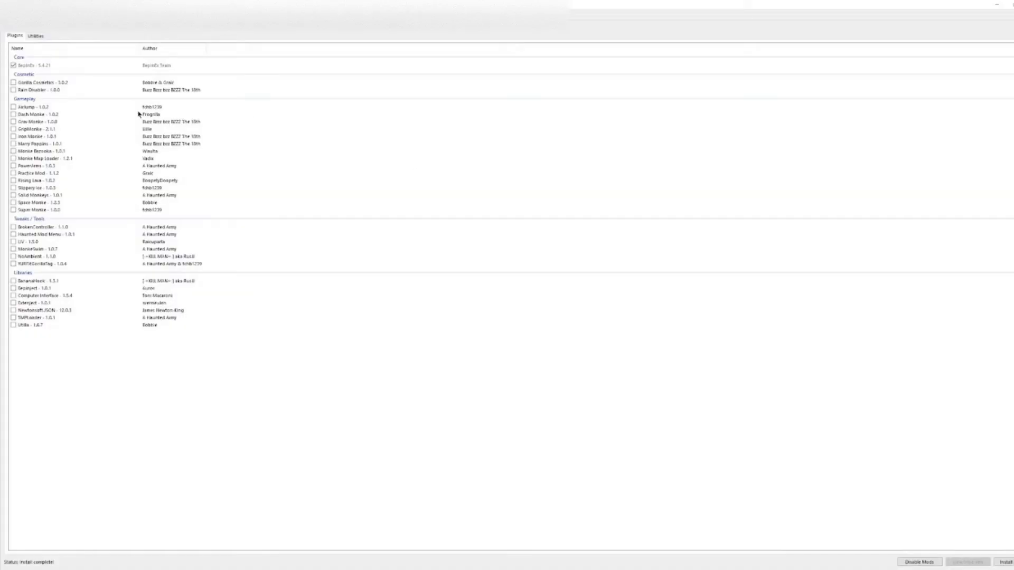
Step: Open the game folder from Monke Mod Manager's utilities and go to the plugins folder inside BepInEx
left_click(37, 37)
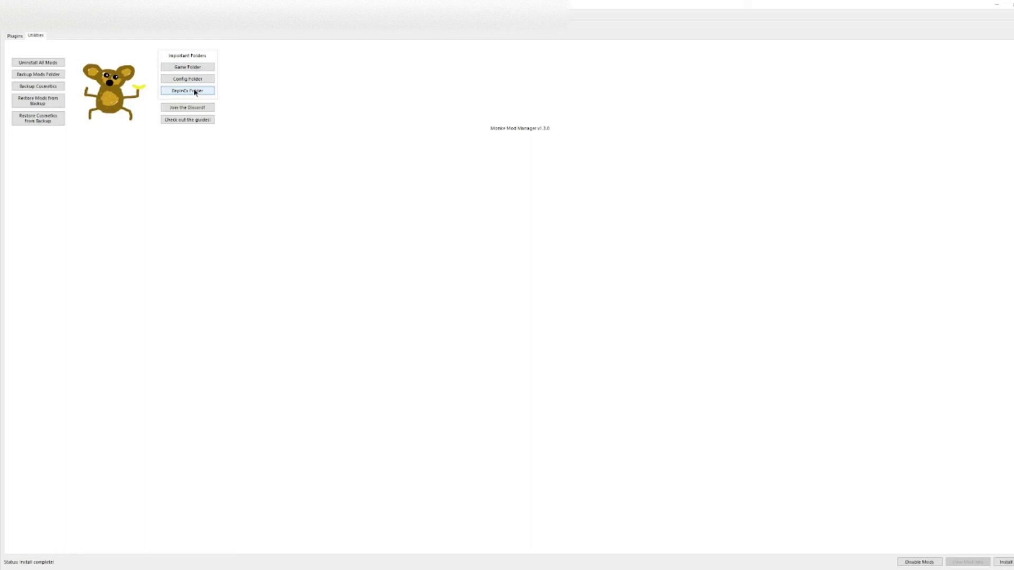
left_click(190, 68)
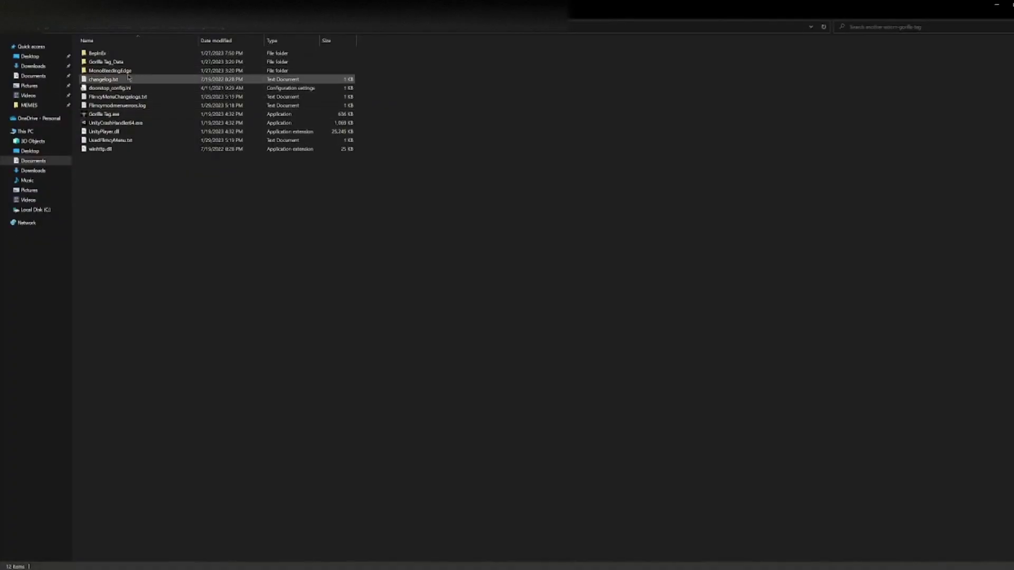
double_click(97, 53)
double_click(127, 89)
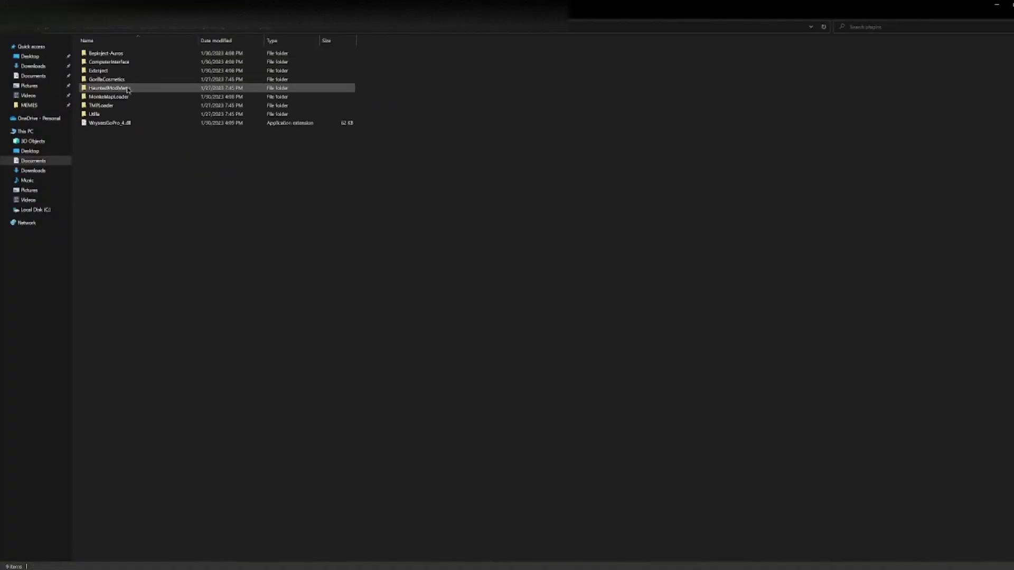
Step: Open the Downloads folder beside the plugins folder and move FlimcyMenu-G_V3 (1).dll into plugins
right_click(227, 568)
left_click(208, 464)
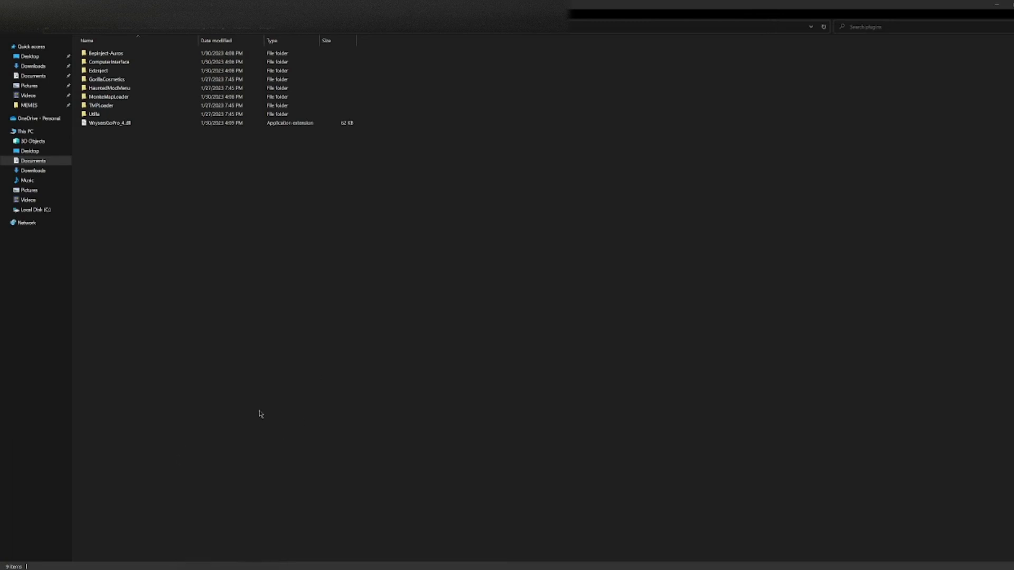
left_click_drag(248, 7, 493, 144)
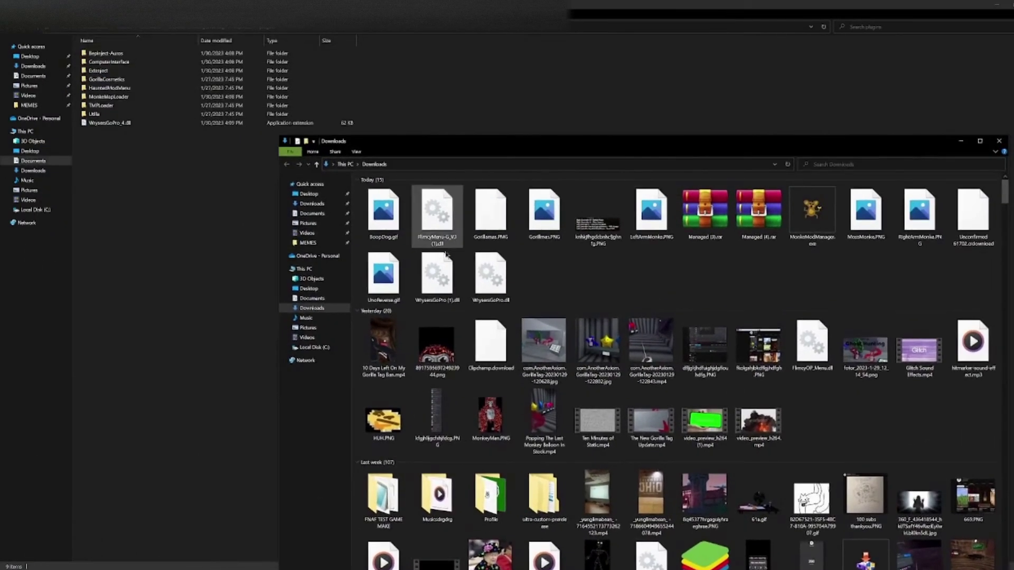
left_click_drag(430, 208, 194, 227)
left_click(237, 240)
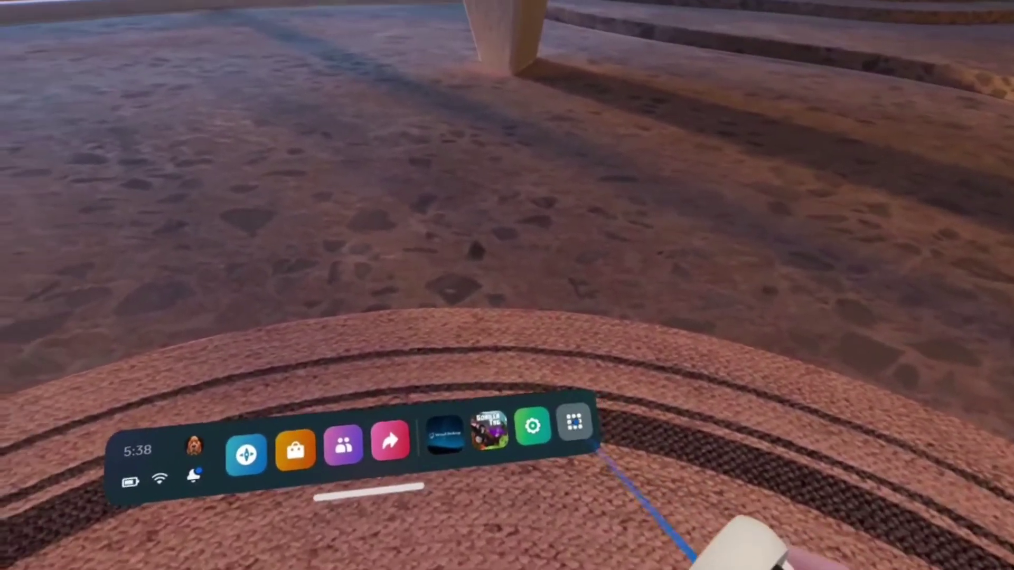
Step: Open Virtual Desktop in the headset, connect to the computer and view its games list before returning to the desktop
left_click(588, 441)
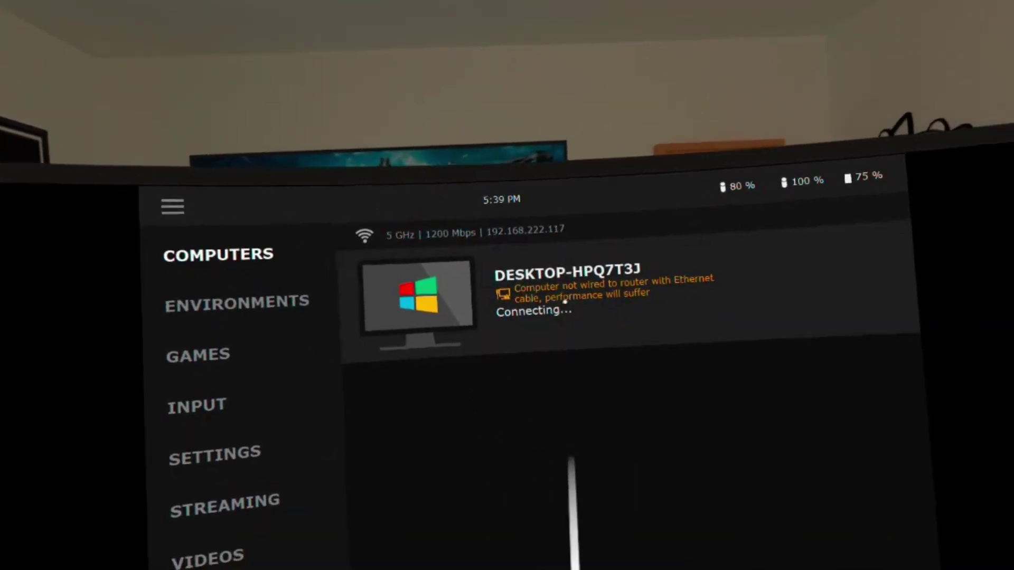
left_click(445, 349)
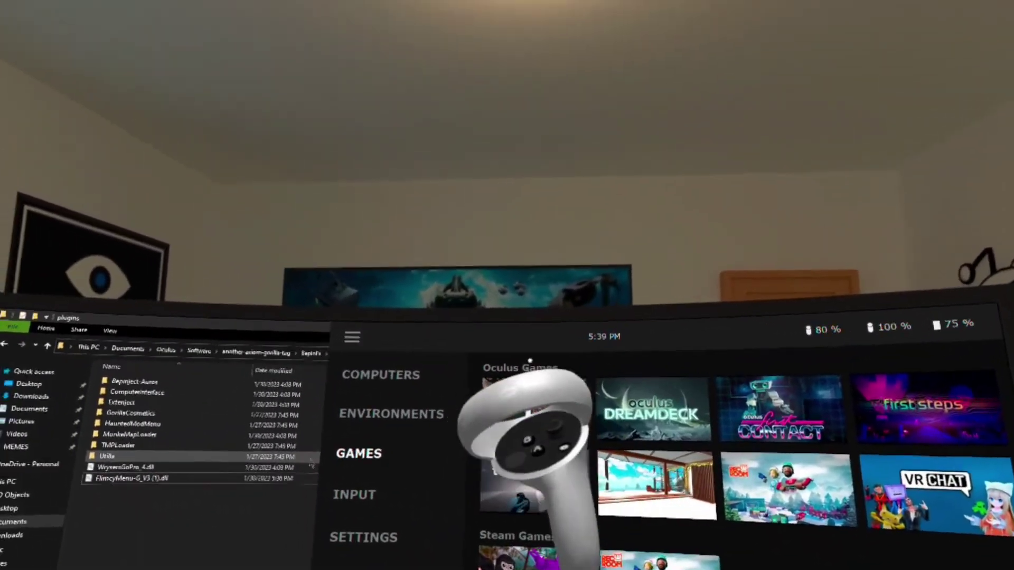
mouse_move(530, 407)
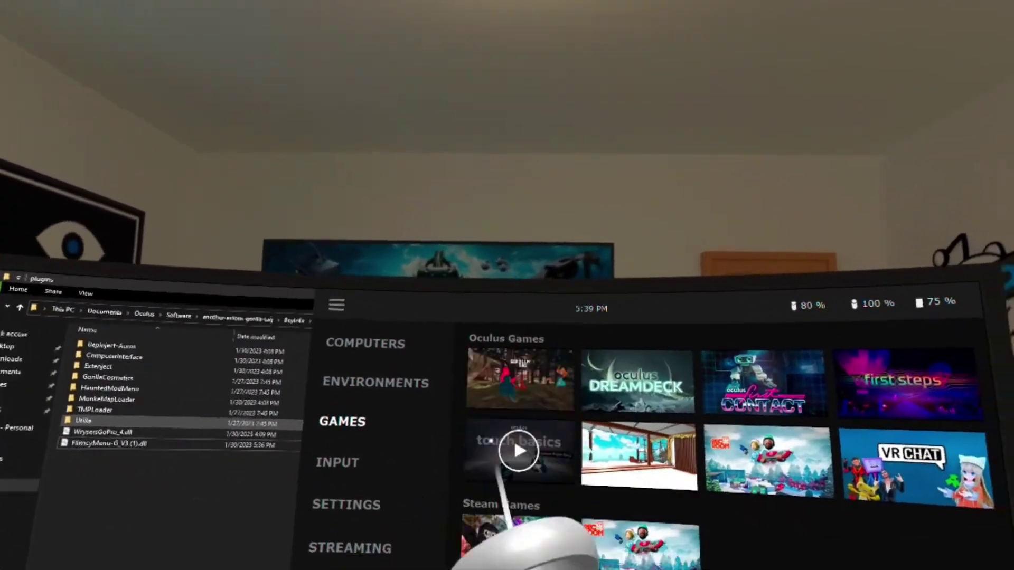
key("Escape")
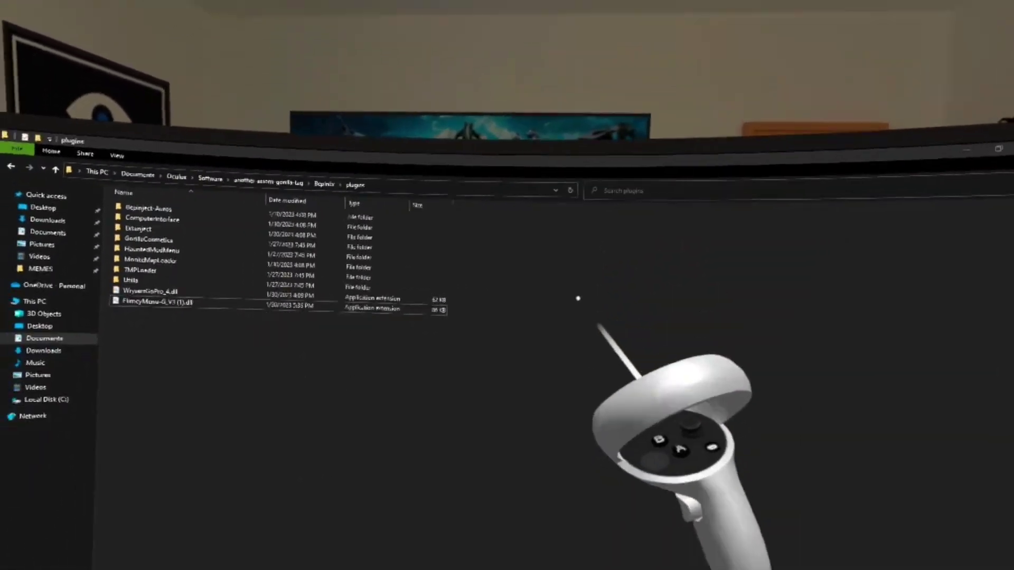